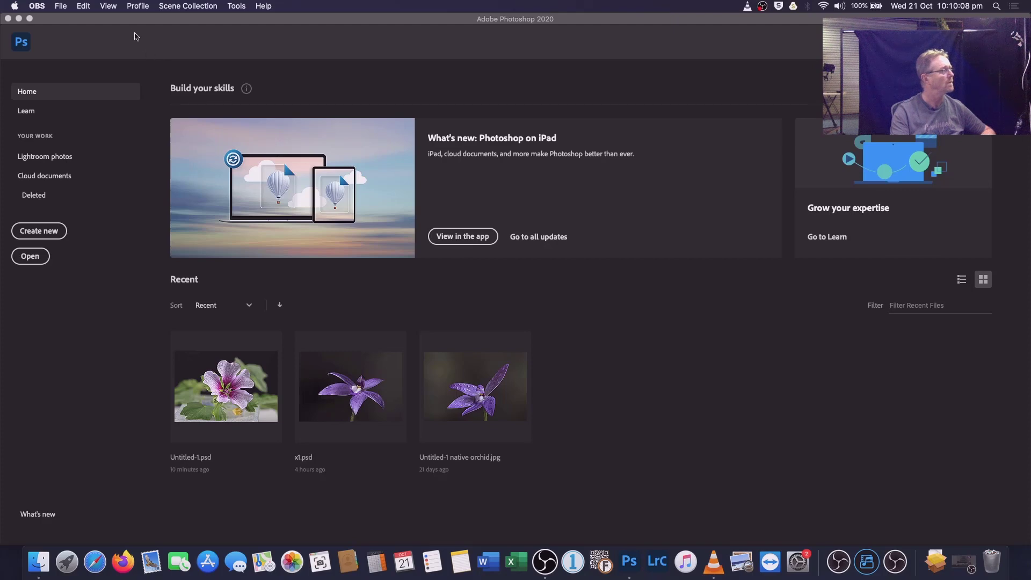
Step: Load all JPG photos from 092A8156 to 092A8176 into one image stack, automatically aligning the source images
{"action": "left_click", "coordinate": [127, 30]}
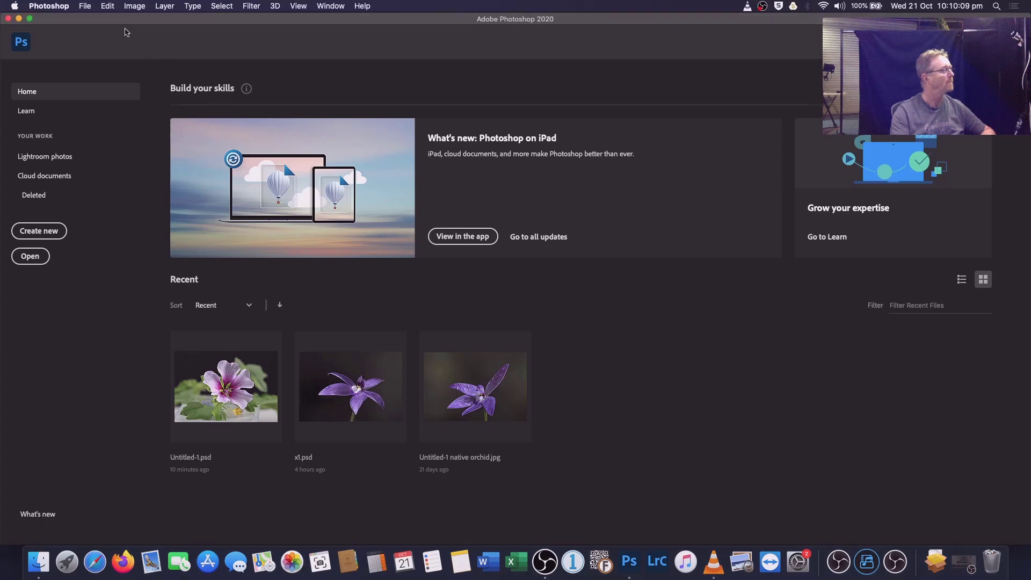
{"action": "left_click", "coordinate": [84, 7]}
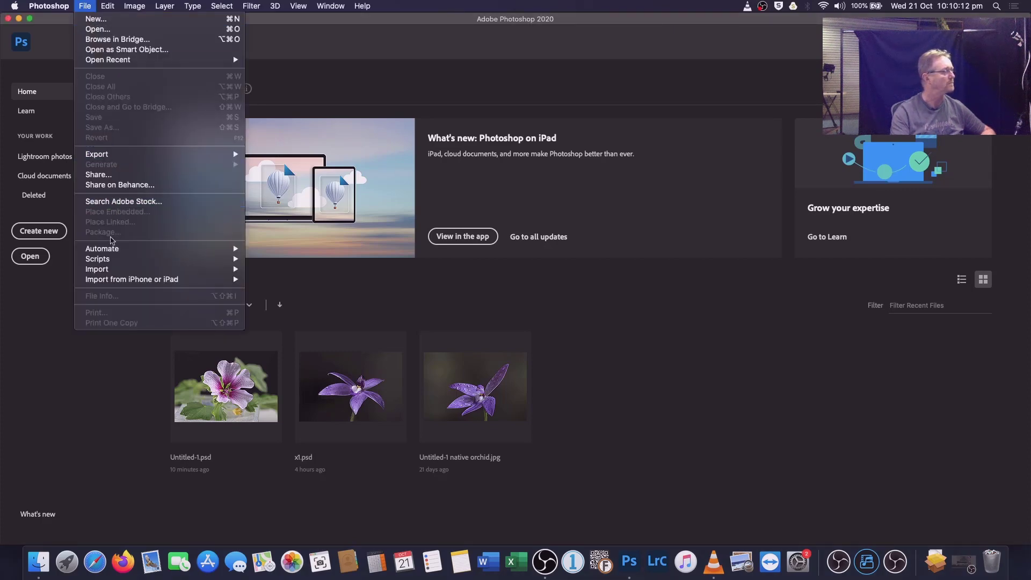
{"action": "mouse_move", "coordinate": [112, 262]}
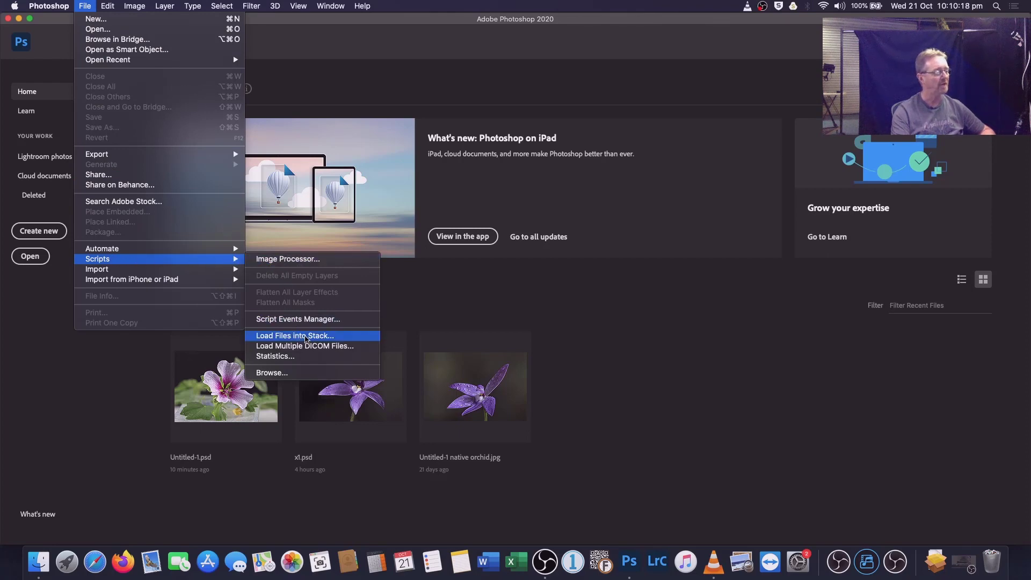
{"action": "left_click", "coordinate": [305, 338]}
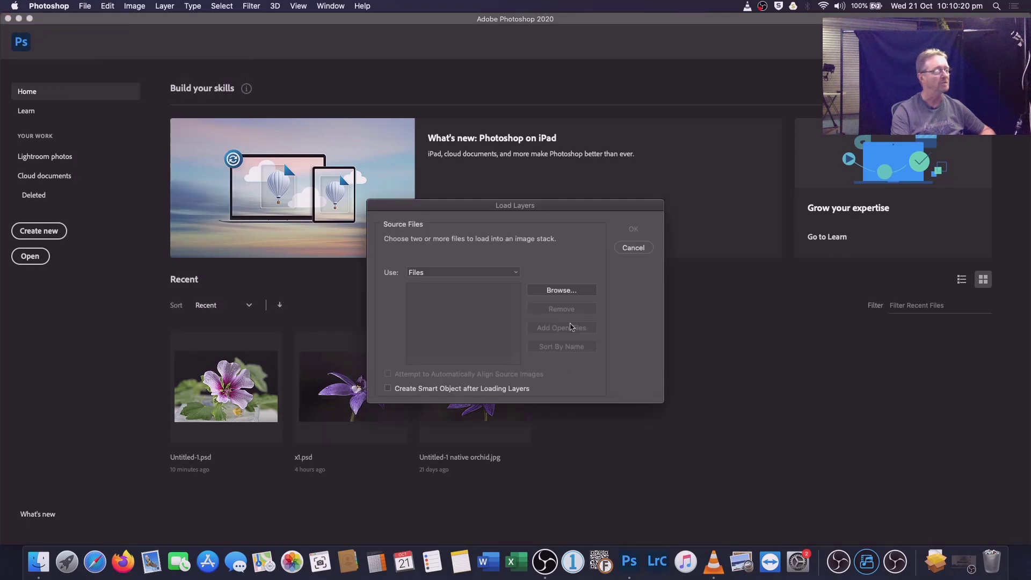
{"action": "left_click", "coordinate": [559, 291]}
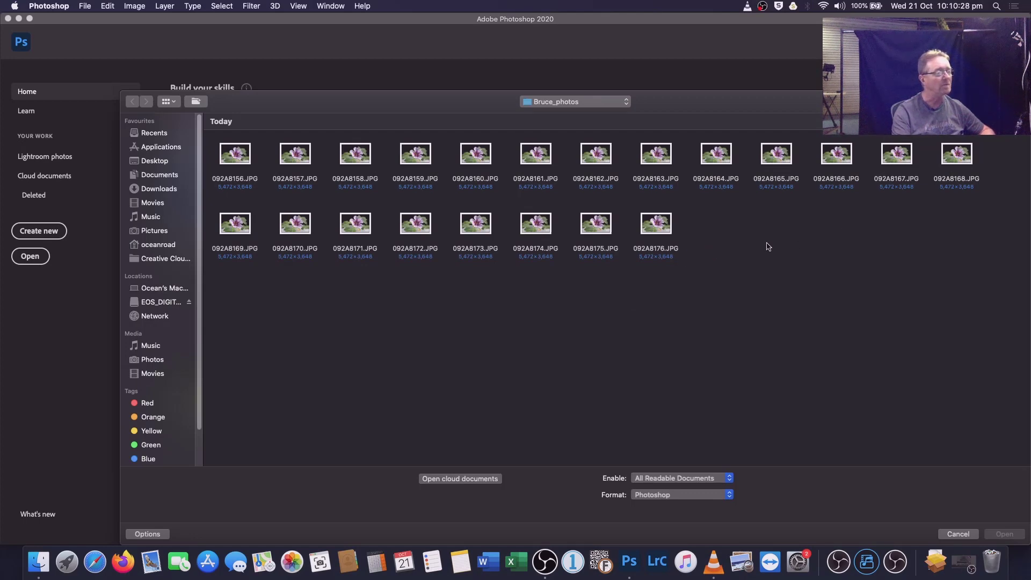
{"action": "left_click_drag", "start_coordinate": [780, 242], "coordinate": [702, 242]}
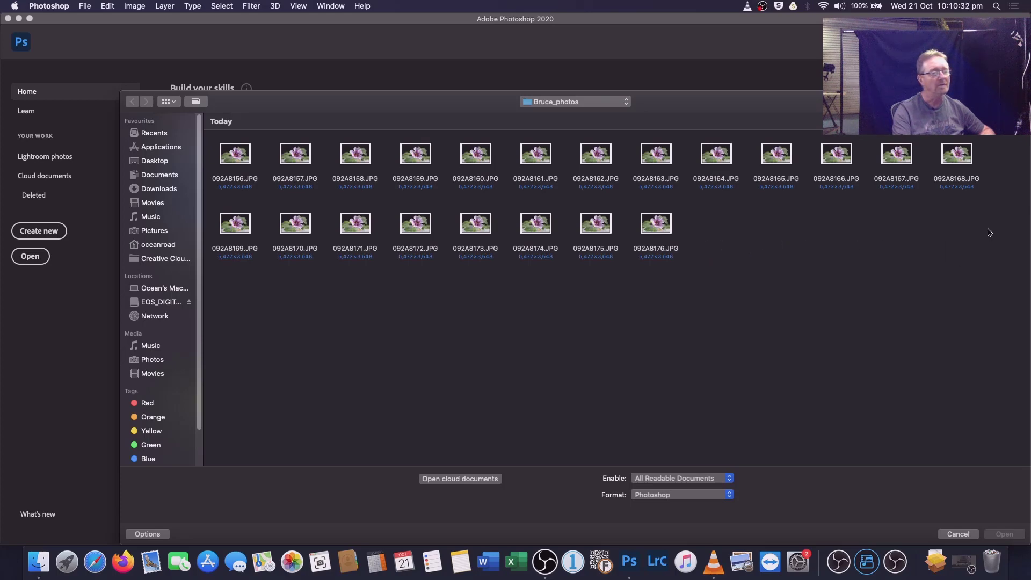
{"action": "left_click_drag", "start_coordinate": [989, 229], "coordinate": [205, 134]}
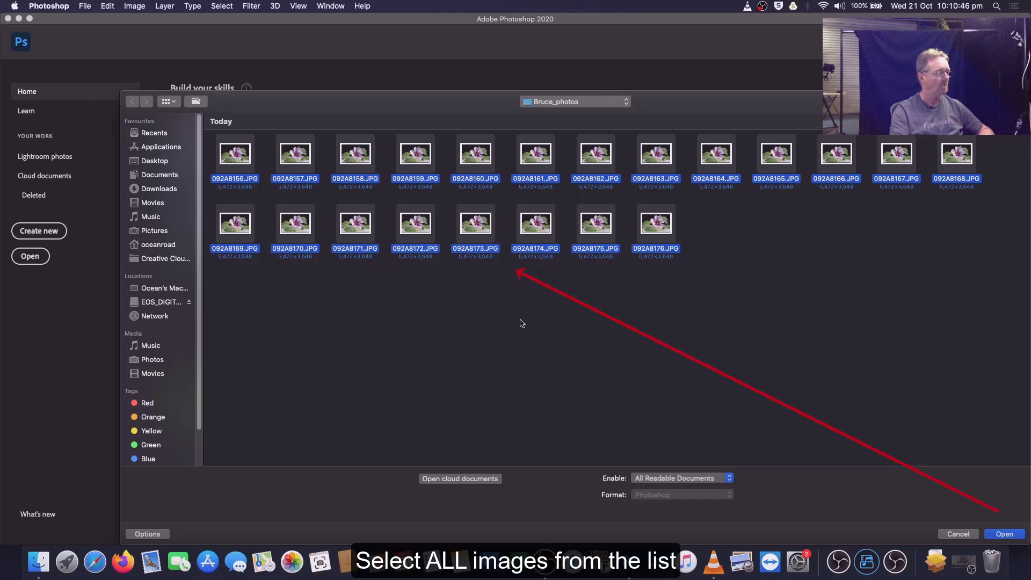
{"action": "left_click", "coordinate": [1004, 534]}
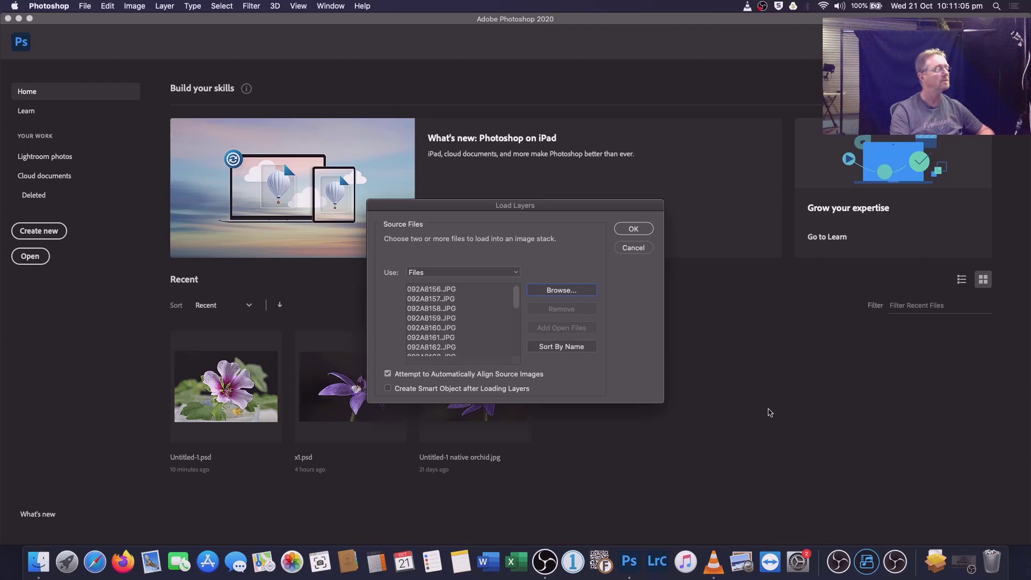
{"action": "left_click", "coordinate": [633, 229]}
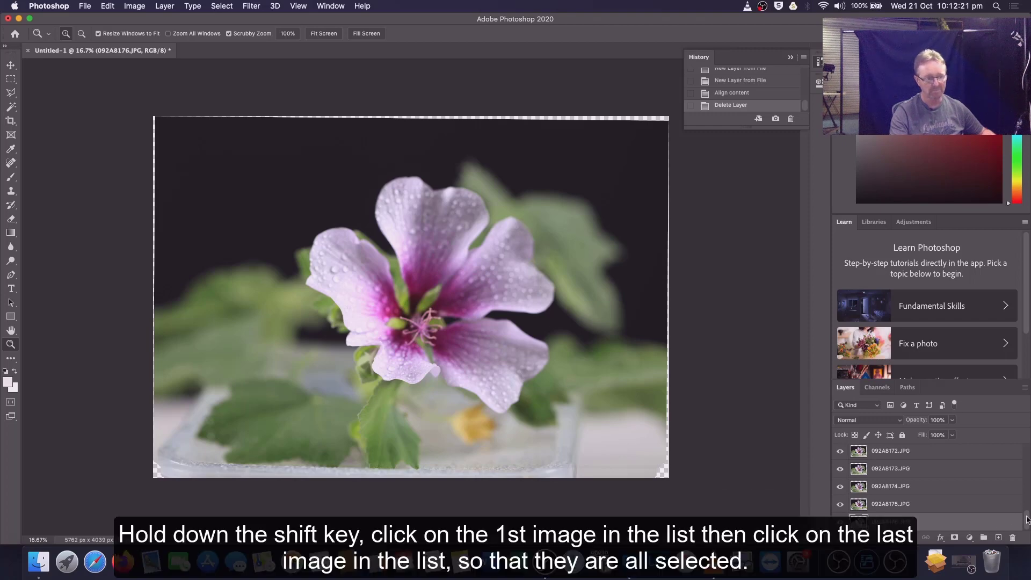
Step: Select all photo layers and auto-blend them with Stack Images, Seamless Tones and Colors, and Content Aware Fill Transparent Areas
{"action": "left_click_drag", "start_coordinate": [1025, 519], "coordinate": [1025, 445]}
{"action": "left_click", "coordinate": [891, 453], "text": "shift"}
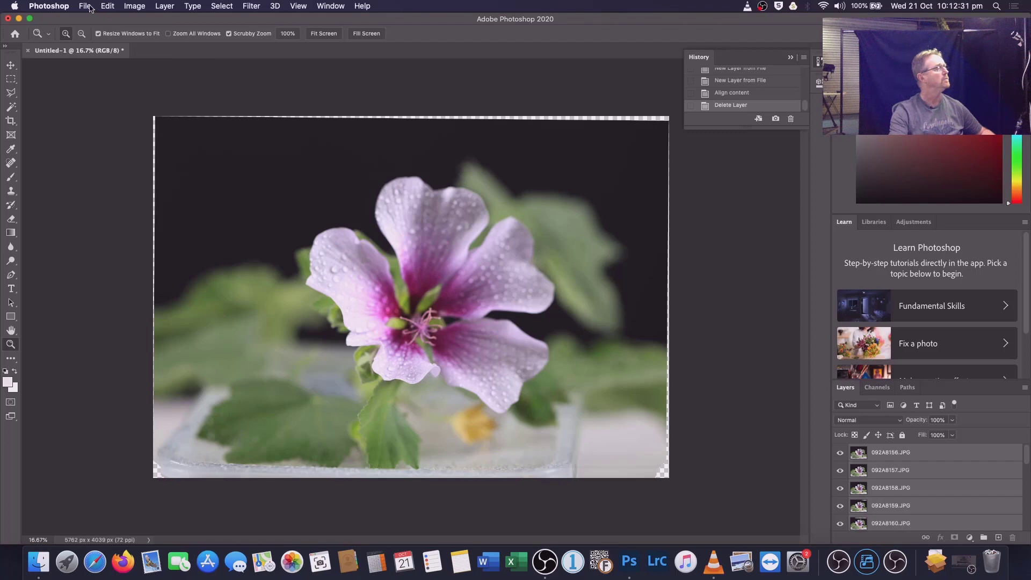
{"action": "left_click", "coordinate": [108, 7]}
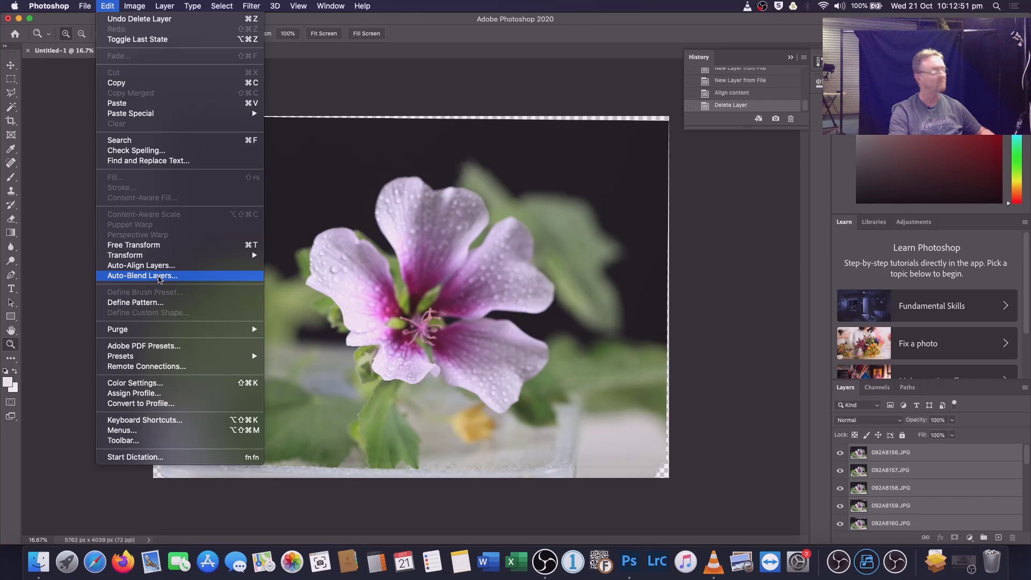
{"action": "left_click", "coordinate": [159, 278]}
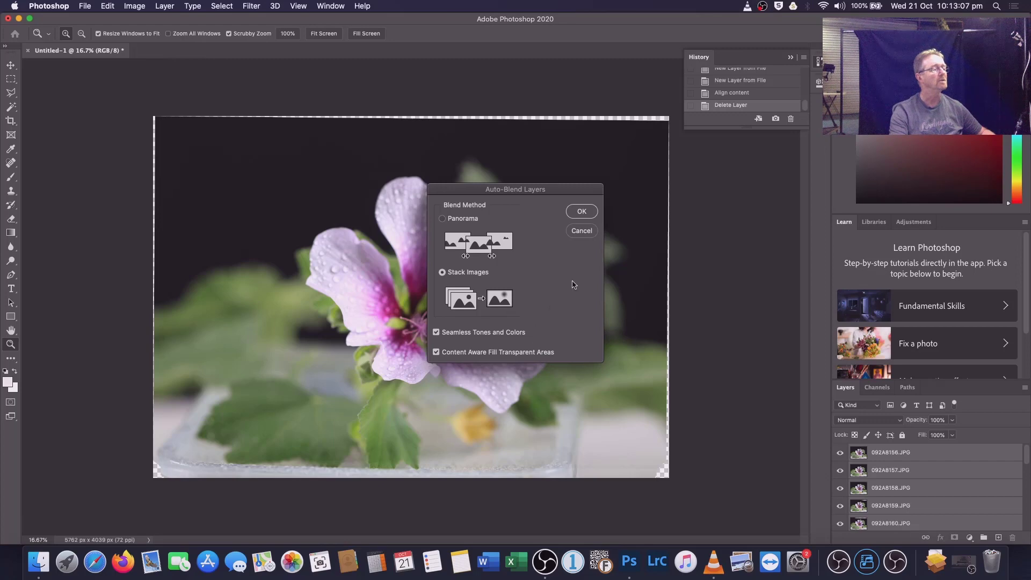
{"action": "left_click", "coordinate": [582, 212]}
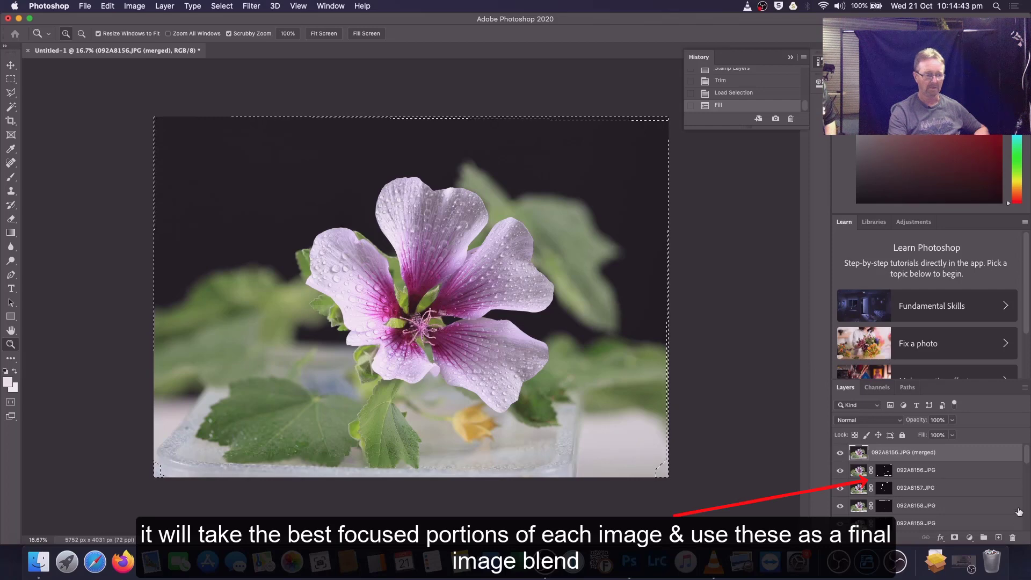
Step: Crop the blended image slightly inside its edges to about 5537 × 3897 px, trimming off the filled borders
{"action": "left_click_drag", "start_coordinate": [1027, 460], "coordinate": [1029, 491]}
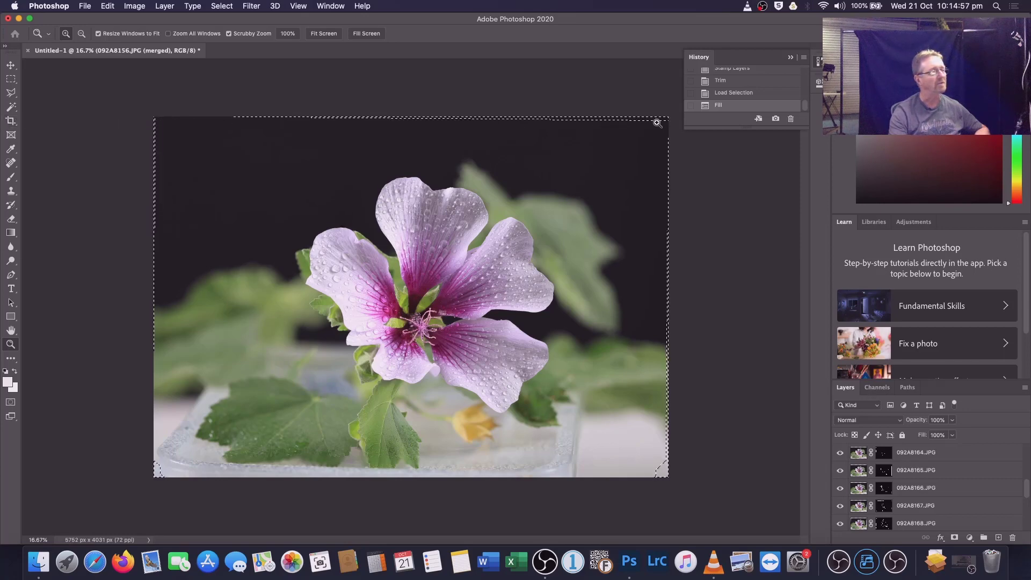
{"action": "left_click", "coordinate": [12, 121]}
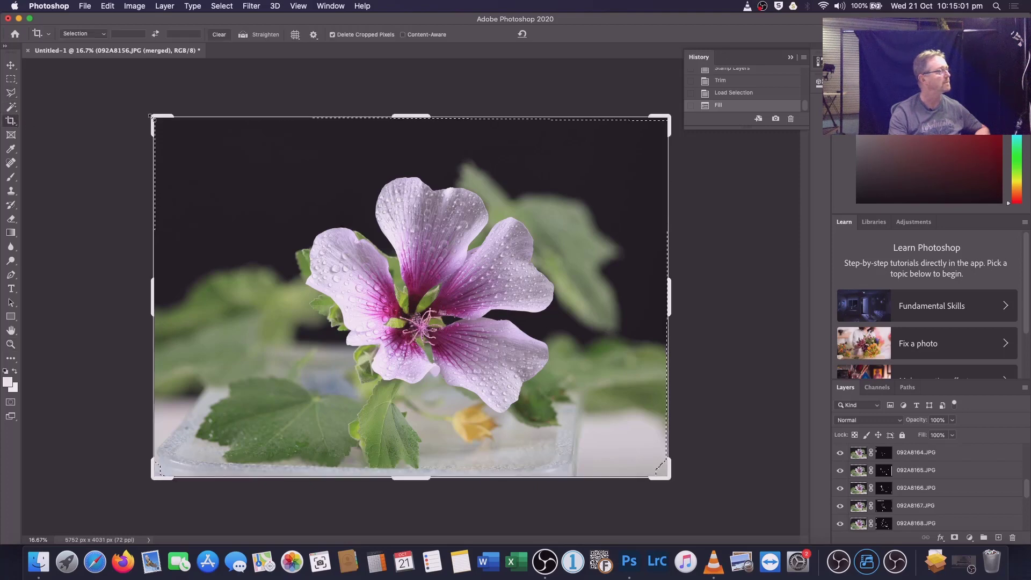
{"action": "left_click_drag", "start_coordinate": [153, 117], "coordinate": [162, 123]}
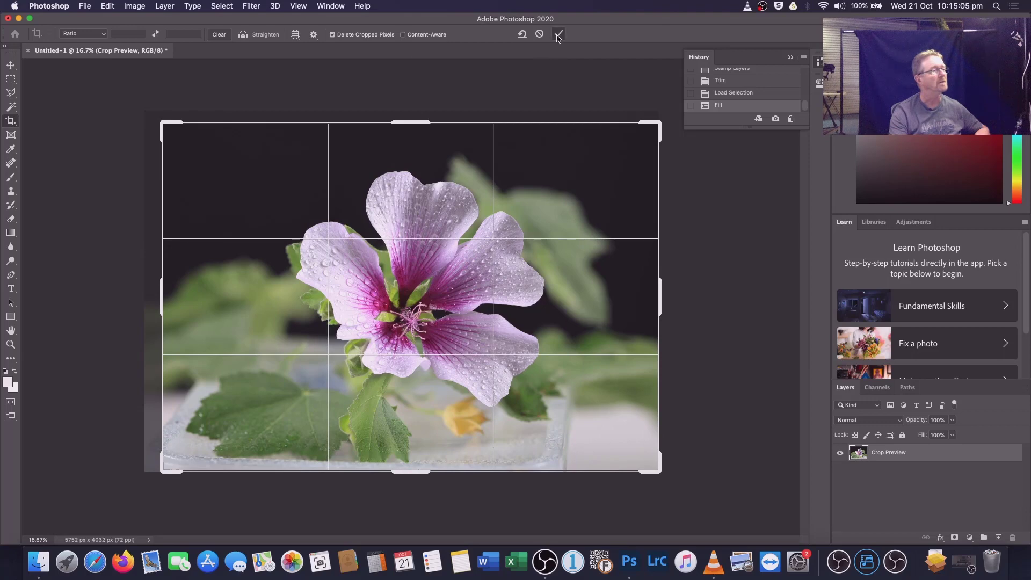
{"action": "left_click", "coordinate": [558, 34]}
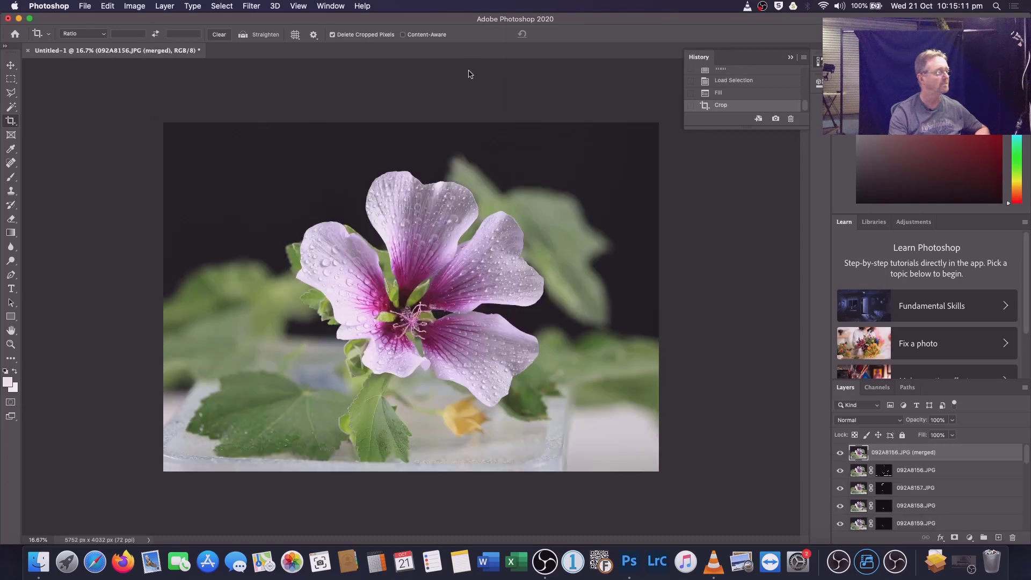
Step: Start a Camera Raw filter on the merged layer and set Sharpening to 23
{"action": "left_click", "coordinate": [251, 7]}
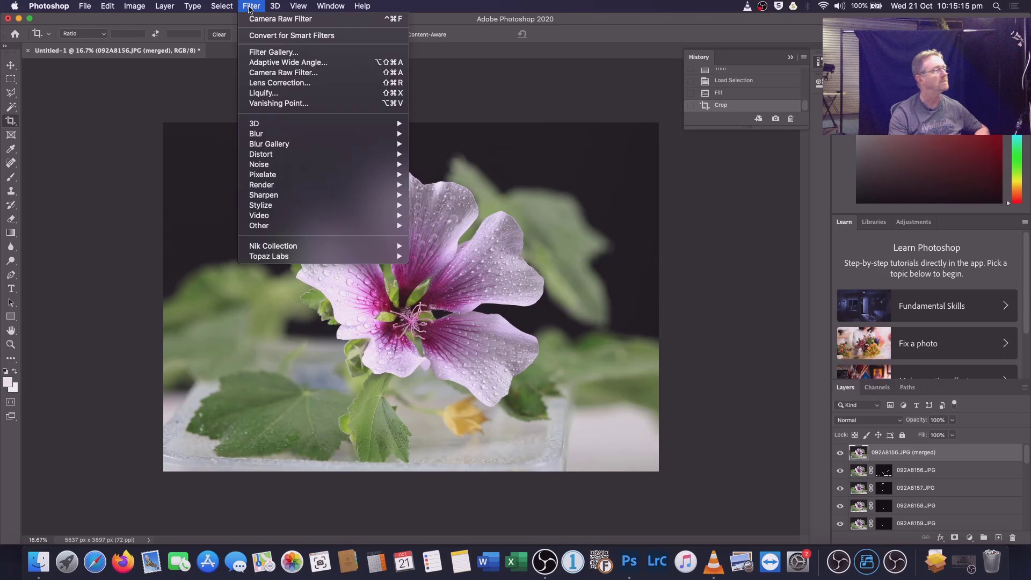
{"action": "left_click", "coordinate": [310, 73]}
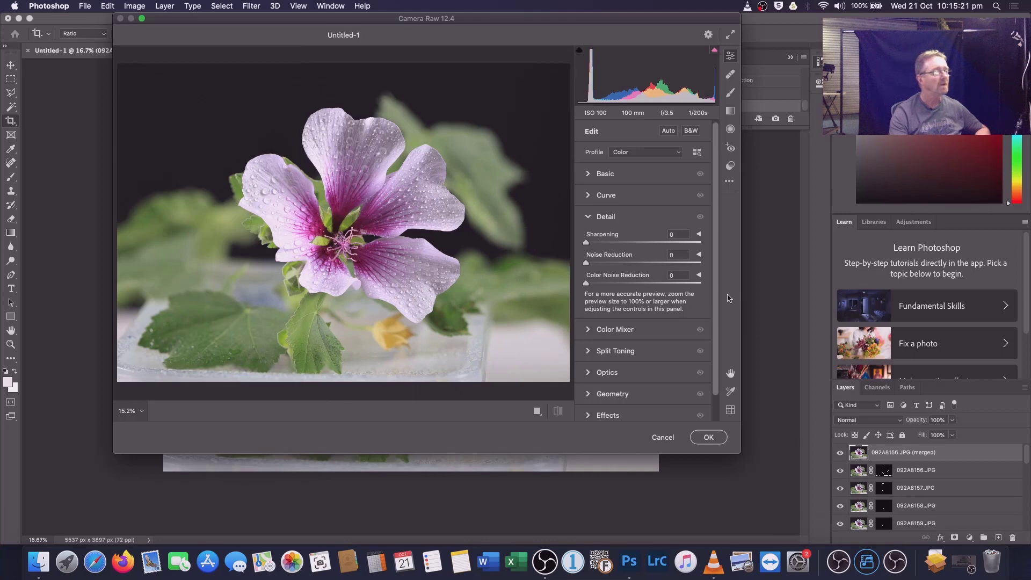
{"action": "left_click", "coordinate": [604, 242]}
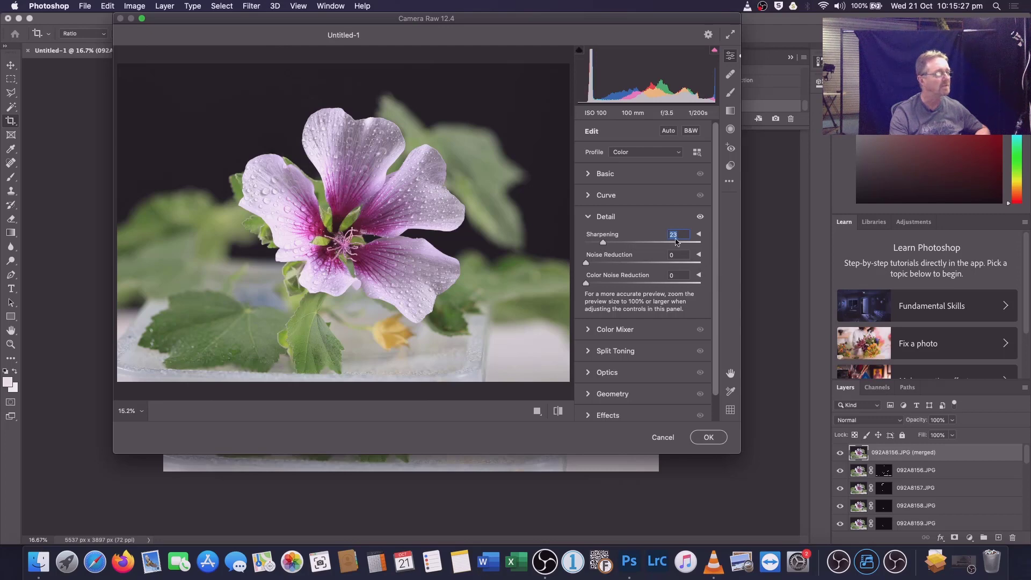
Step: Set Highlights to -54, Shadows to +10, Clarity to +12 and Saturation to +8, and apply the Camera Raw filter
{"action": "left_click", "coordinate": [606, 175]}
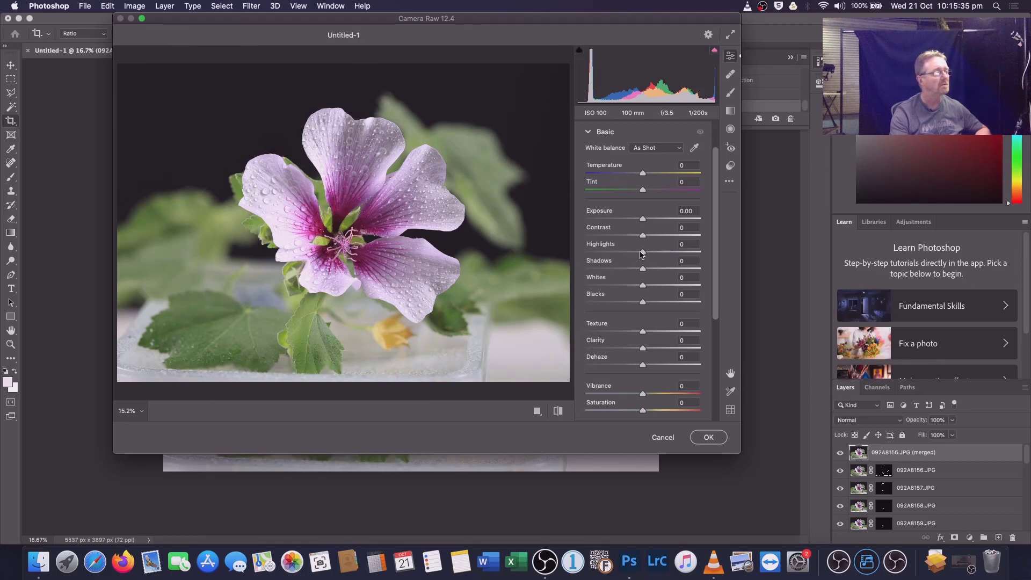
{"action": "mouse_move", "coordinate": [644, 255]}
{"action": "left_mouse_down"}
{"action": "mouse_move", "coordinate": [611, 256]}
{"action": "mouse_move", "coordinate": [648, 270]}
{"action": "left_mouse_up"}
{"action": "left_click_drag", "start_coordinate": [714, 316], "coordinate": [712, 334]}
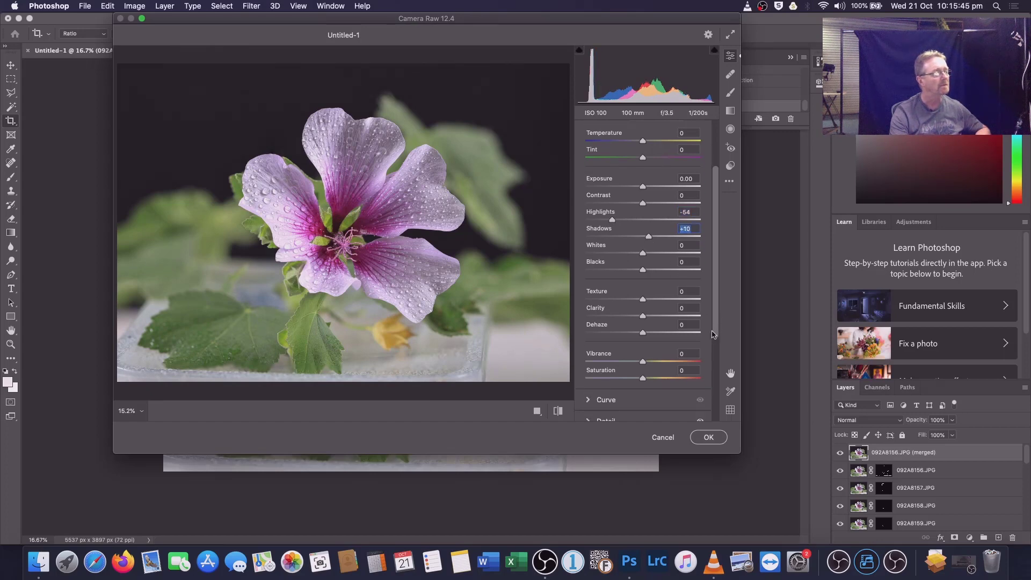
{"action": "left_click", "coordinate": [649, 316]}
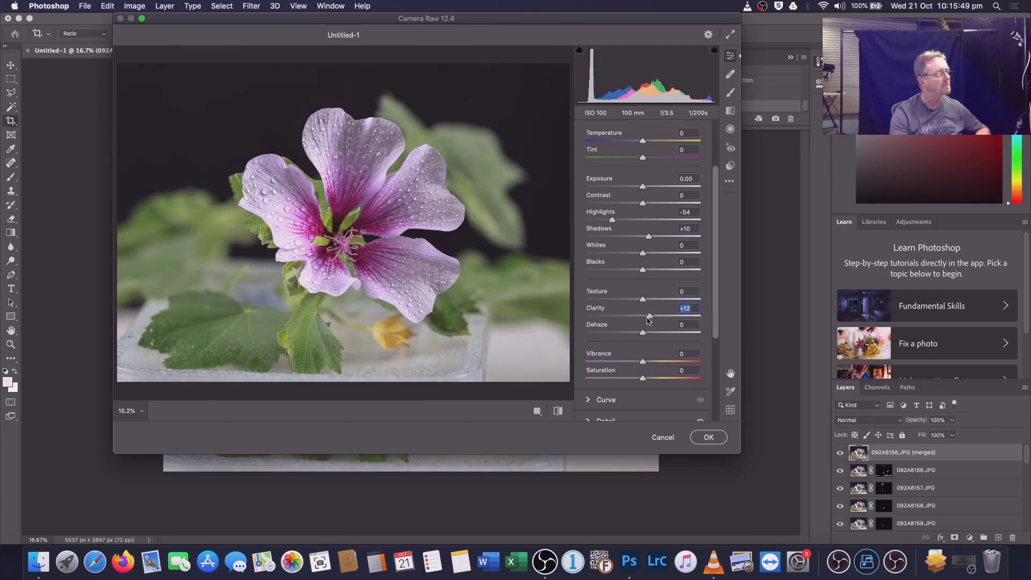
{"action": "left_click", "coordinate": [647, 379]}
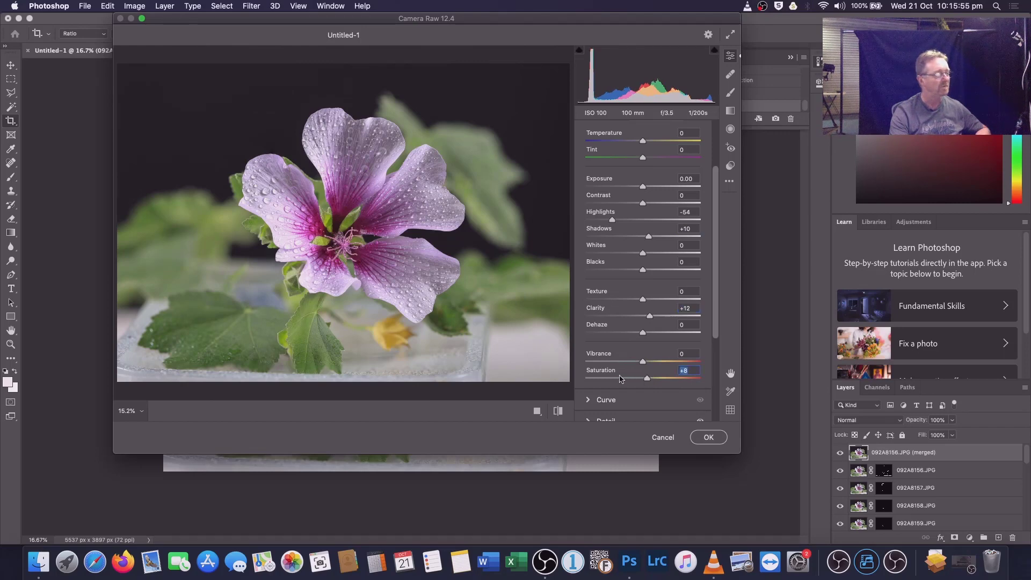
{"action": "left_click", "coordinate": [709, 438]}
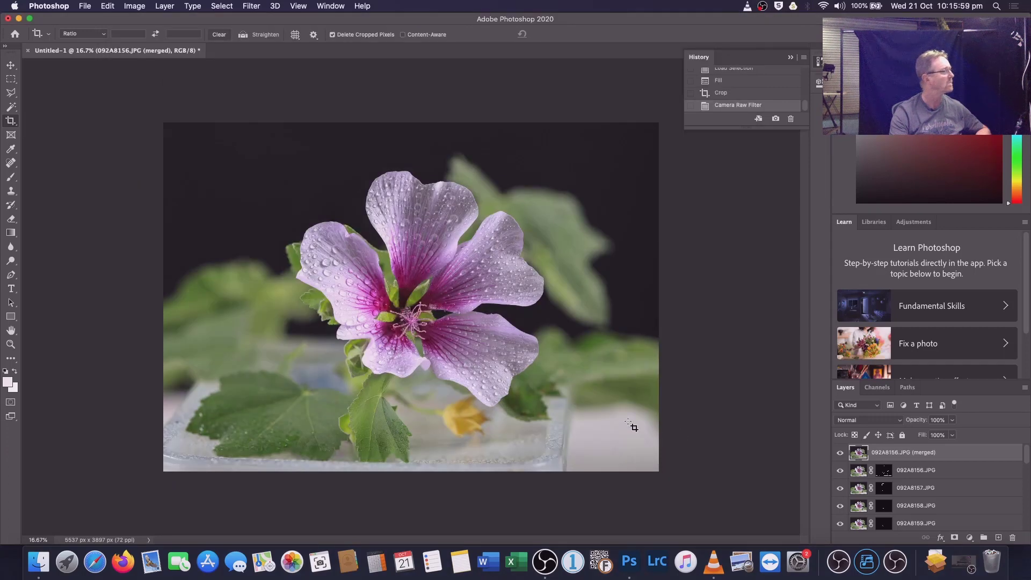
Step: Examine the flower's centre, petals and water droplets up close for sharpness across the blended image
{"action": "left_click", "coordinate": [11, 344]}
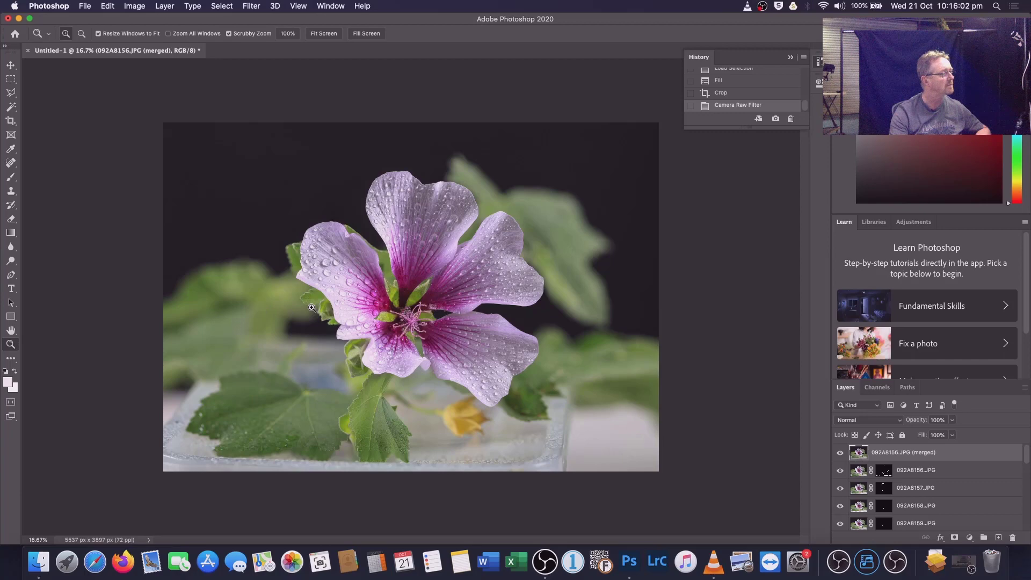
{"action": "left_click", "coordinate": [418, 321]}
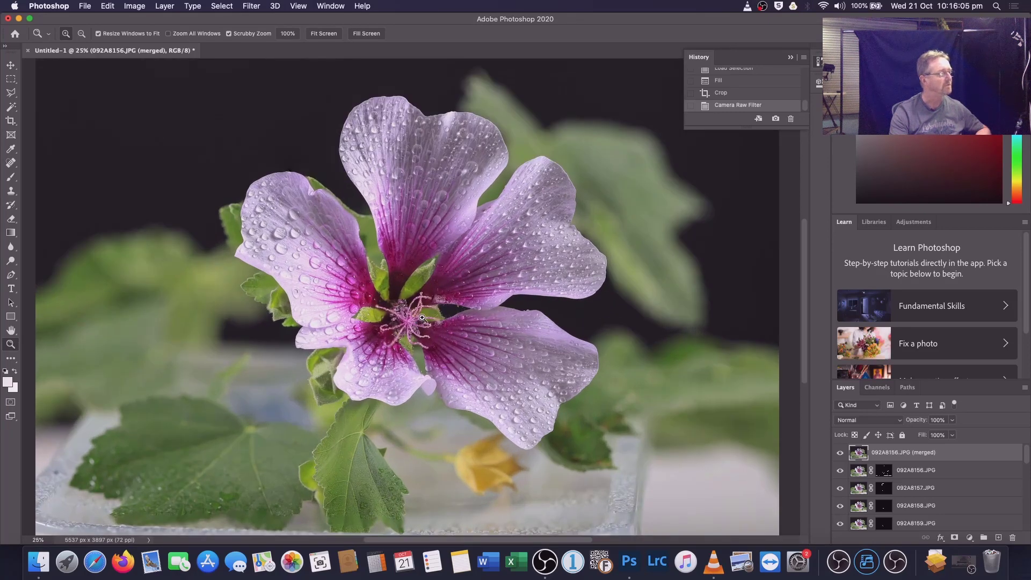
{"action": "left_click", "coordinate": [422, 318]}
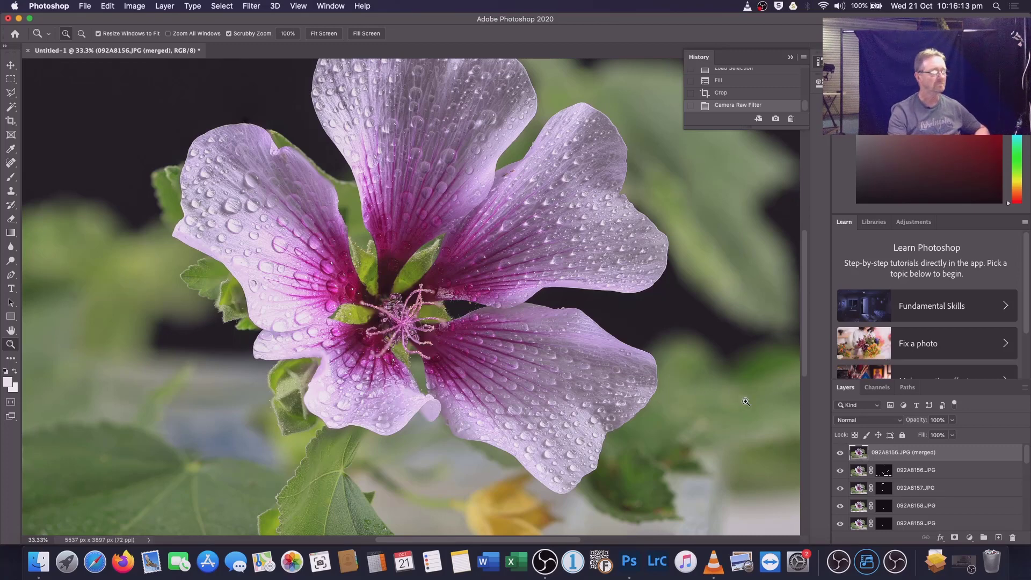
{"action": "scroll", "coordinate": [807, 313], "scroll_direction": "up", "scroll_amount": 2}
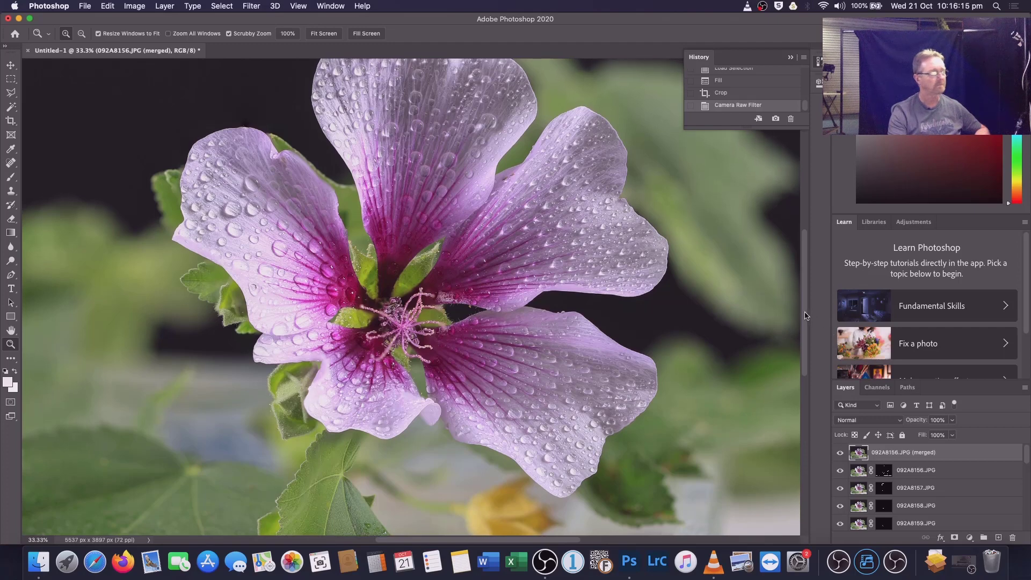
{"action": "scroll", "coordinate": [807, 313], "scroll_direction": "up", "scroll_amount": 5}
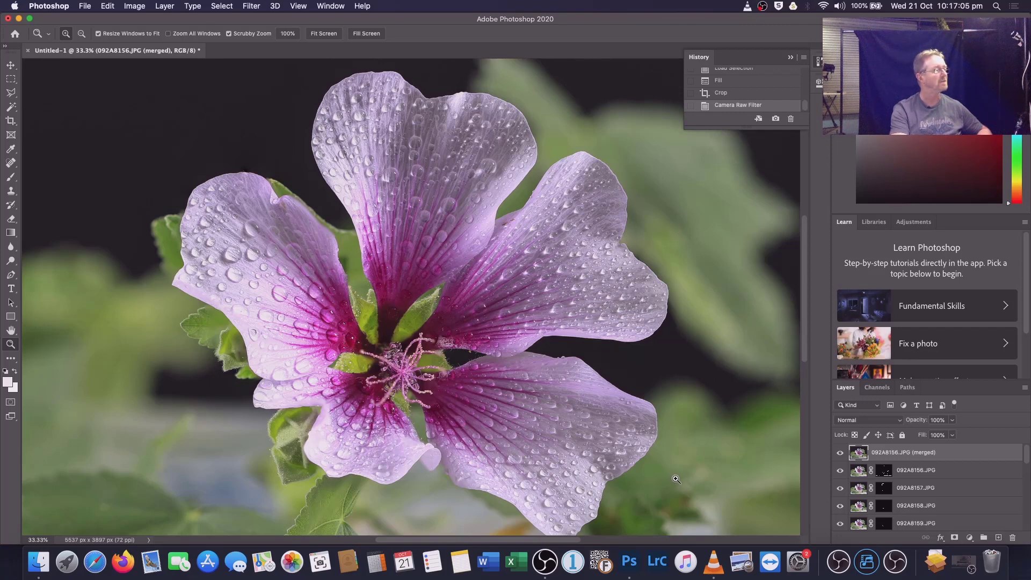
Step: Save the layered document as Untitled-1.psd in Photoshop format with Layers, the embedded color profile and Maximize Compatibility enabled
{"action": "left_click", "coordinate": [86, 6]}
{"action": "left_click", "coordinate": [93, 118]}
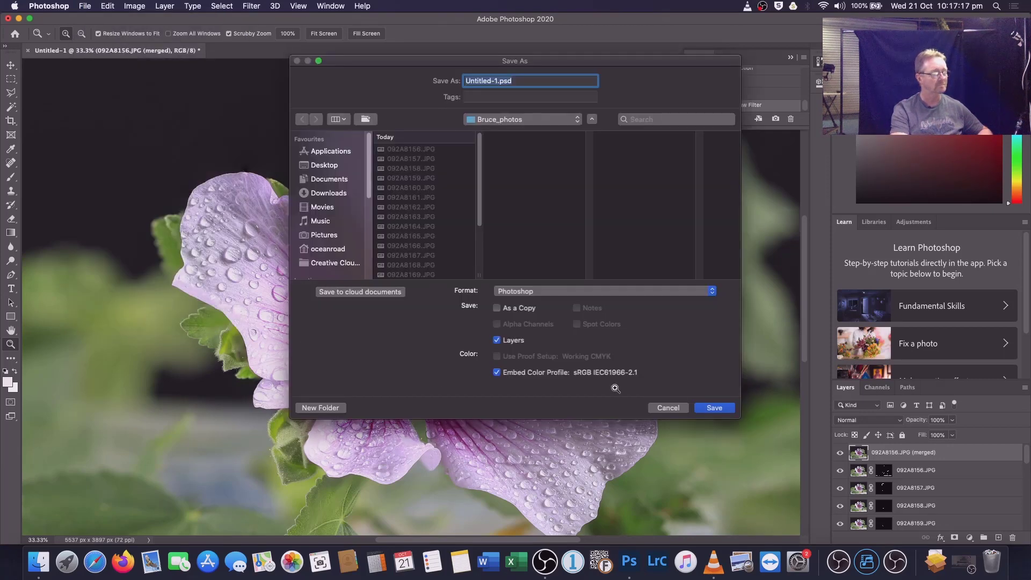
{"action": "left_click", "coordinate": [713, 408]}
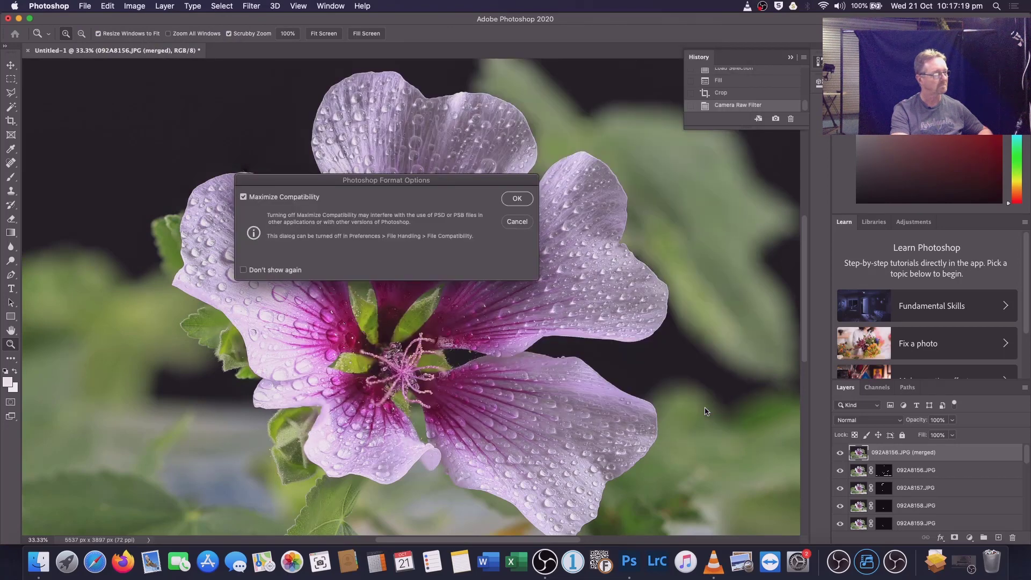
{"action": "left_click", "coordinate": [517, 198]}
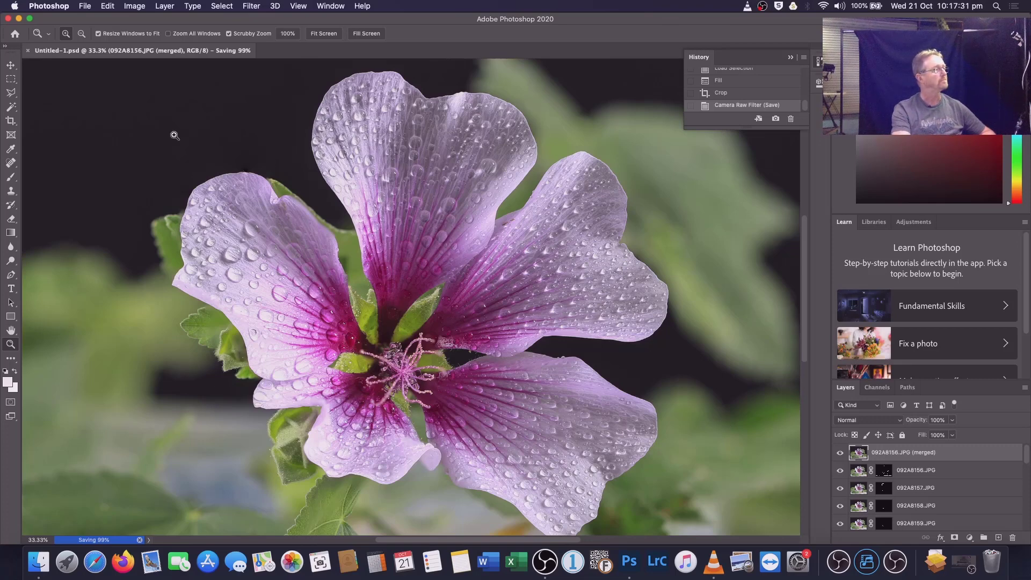
Step: Resize the flower image proportionally to a height of 1080 pixels, with automatic resampling
{"action": "left_click", "coordinate": [134, 6]}
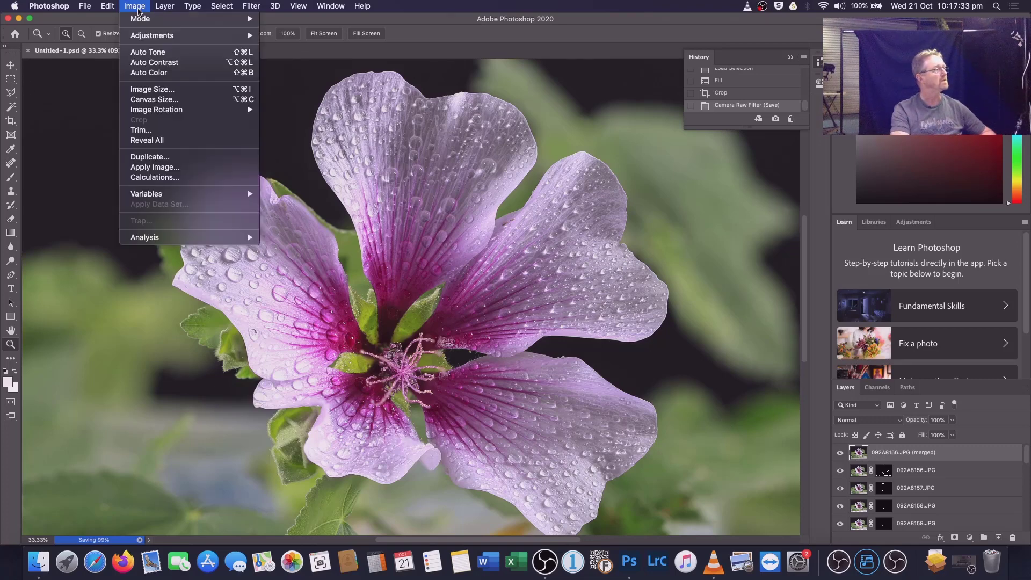
{"action": "left_click", "coordinate": [152, 89]}
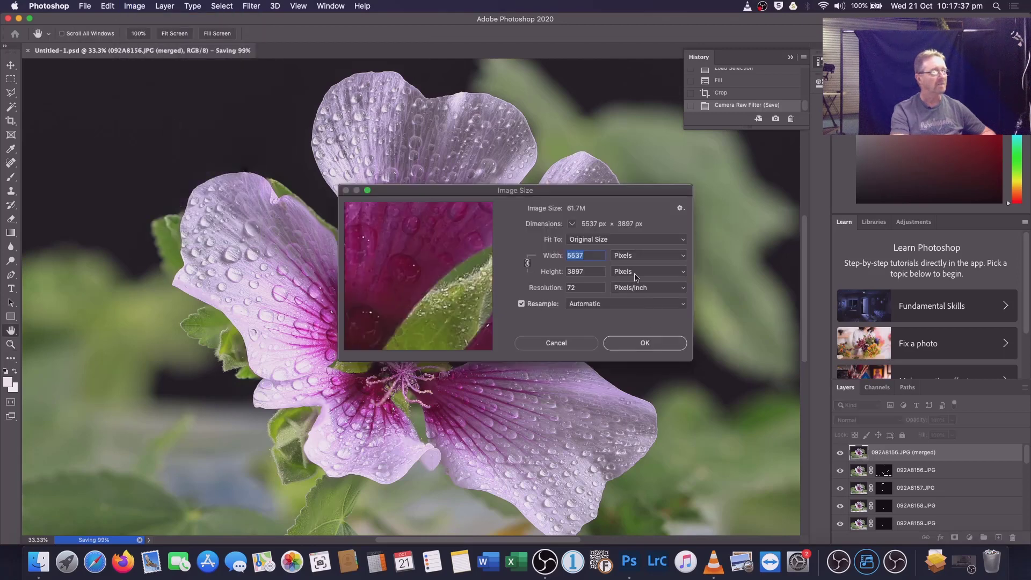
{"action": "double_click", "coordinate": [589, 272]}
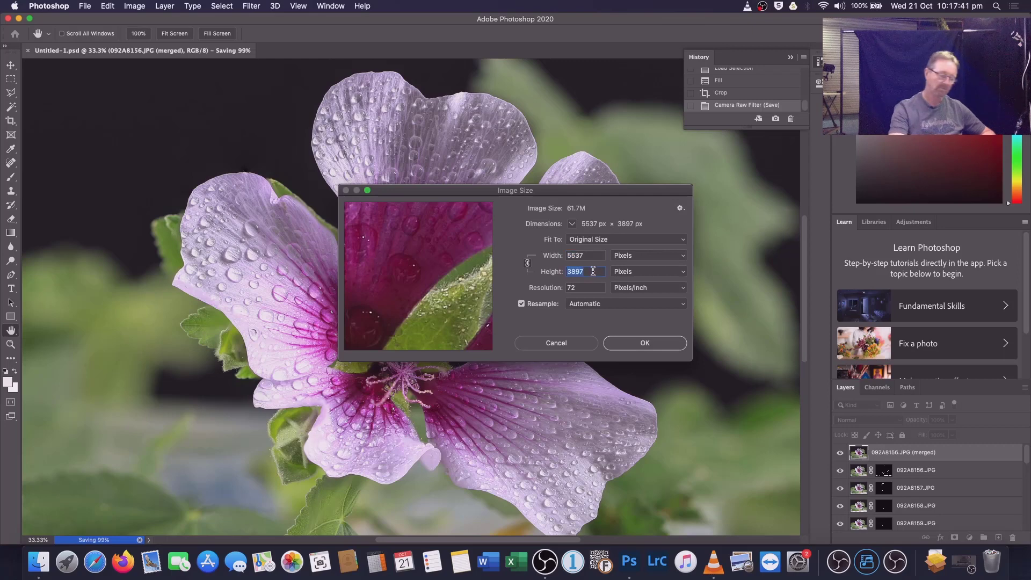
{"action": "key", "text": "BackSpace"}
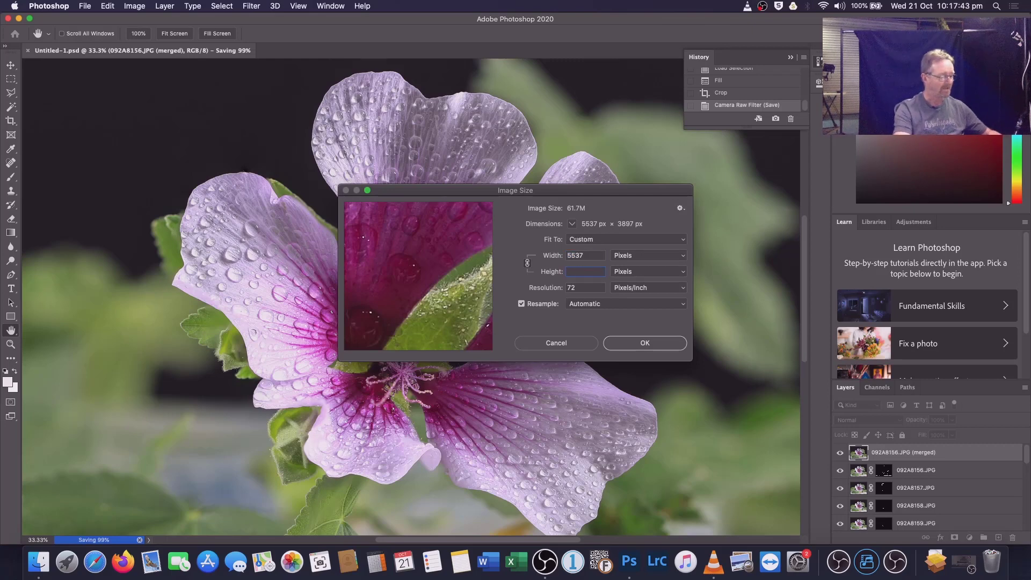
{"action": "type", "text": "12080"}
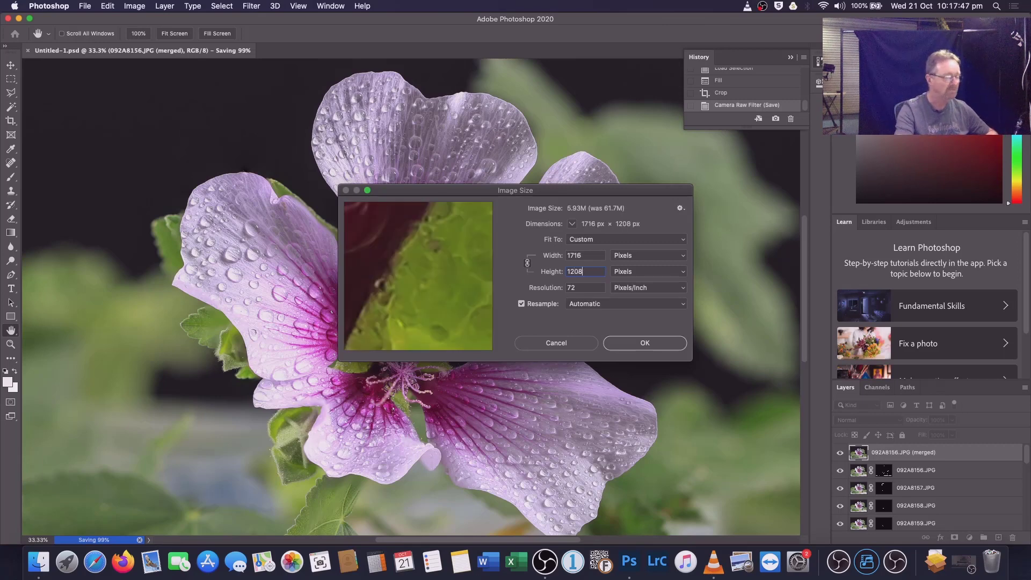
{"action": "key", "text": "BackSpace"}
{"action": "key", "text": "BackSpace"}
{"action": "key", "text": "BackSpace"}
{"action": "key", "text": "BackSpace"}
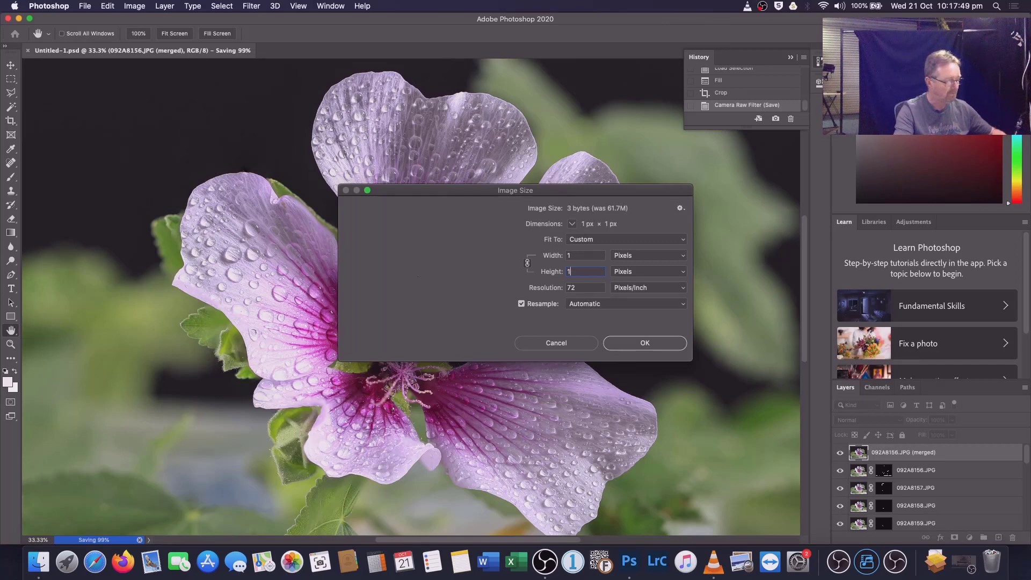
{"action": "type", "text": "080"}
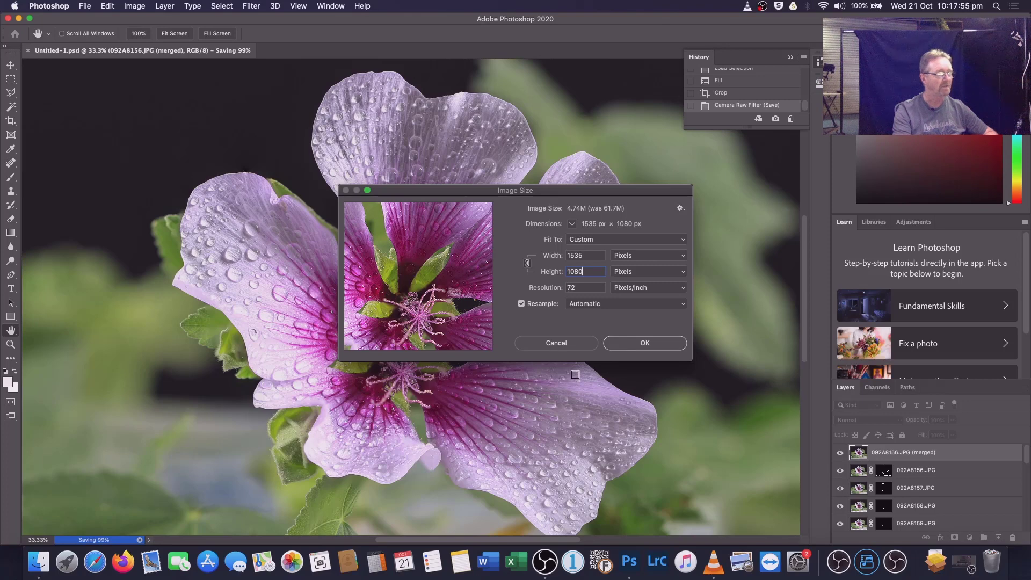
{"action": "left_click", "coordinate": [662, 344]}
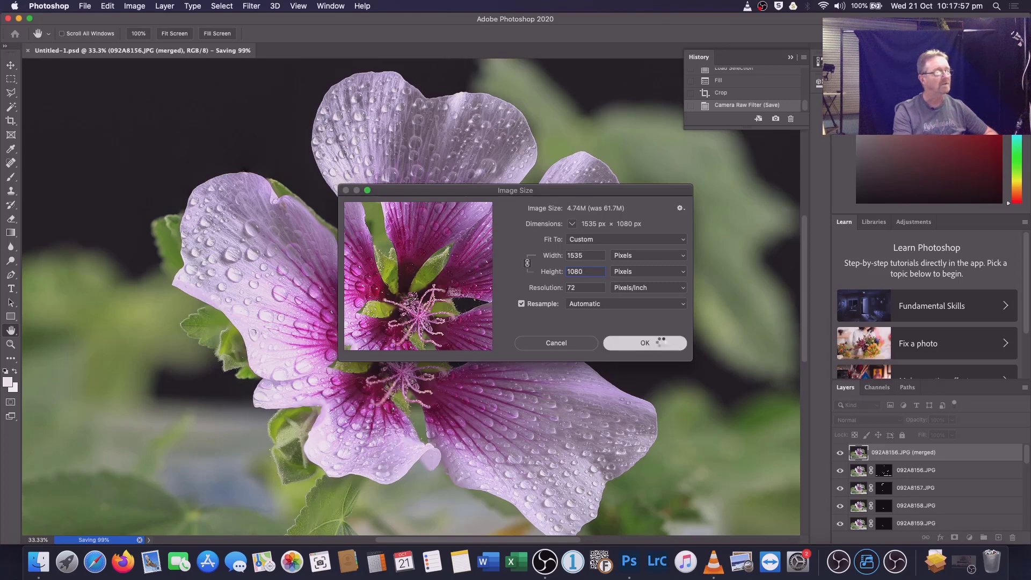